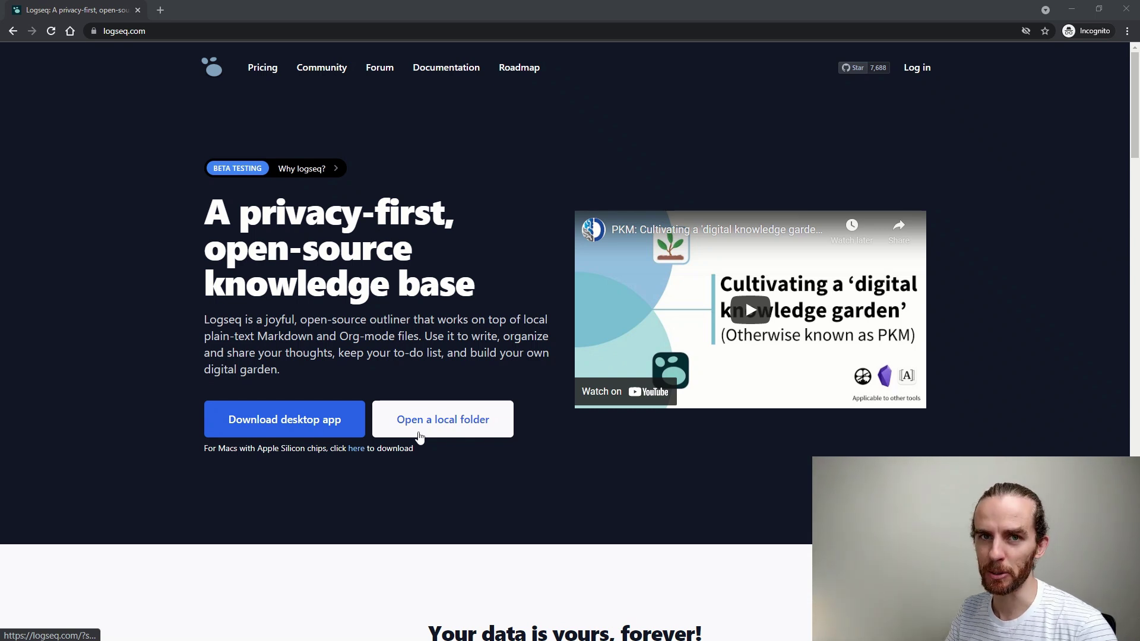
- Download the Logseq Windows installer and launch the web demo showing the Nov 29th, 2021 journal
left_click(333, 425)
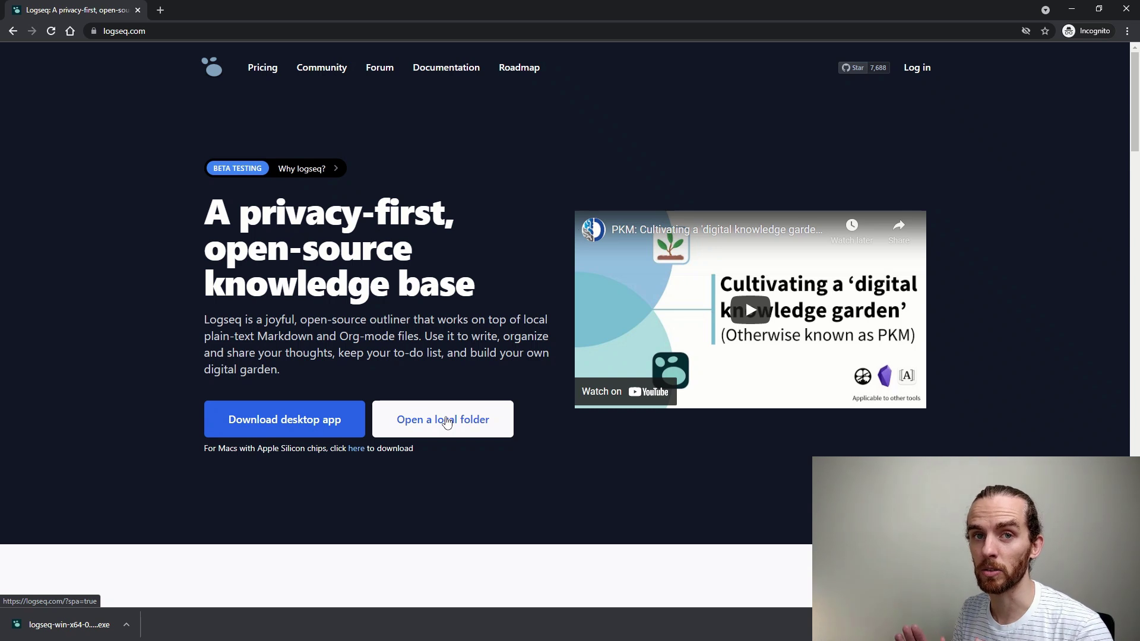
left_click(447, 423)
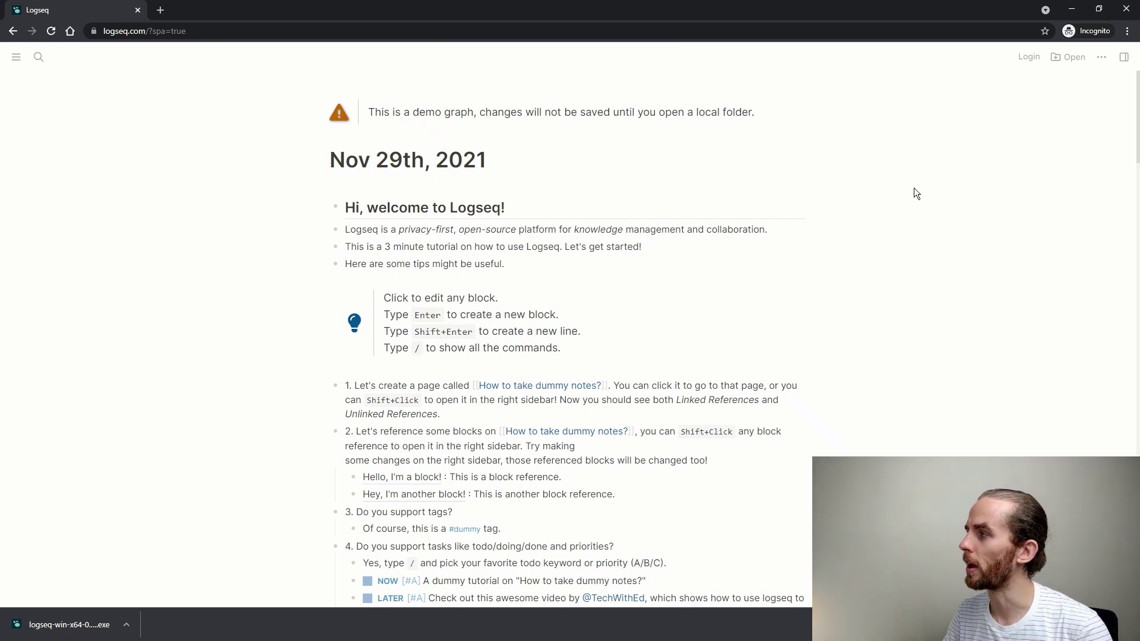
- Open the Select Folder dialog from the Open button at the top right of Logseq
left_click(1070, 57)
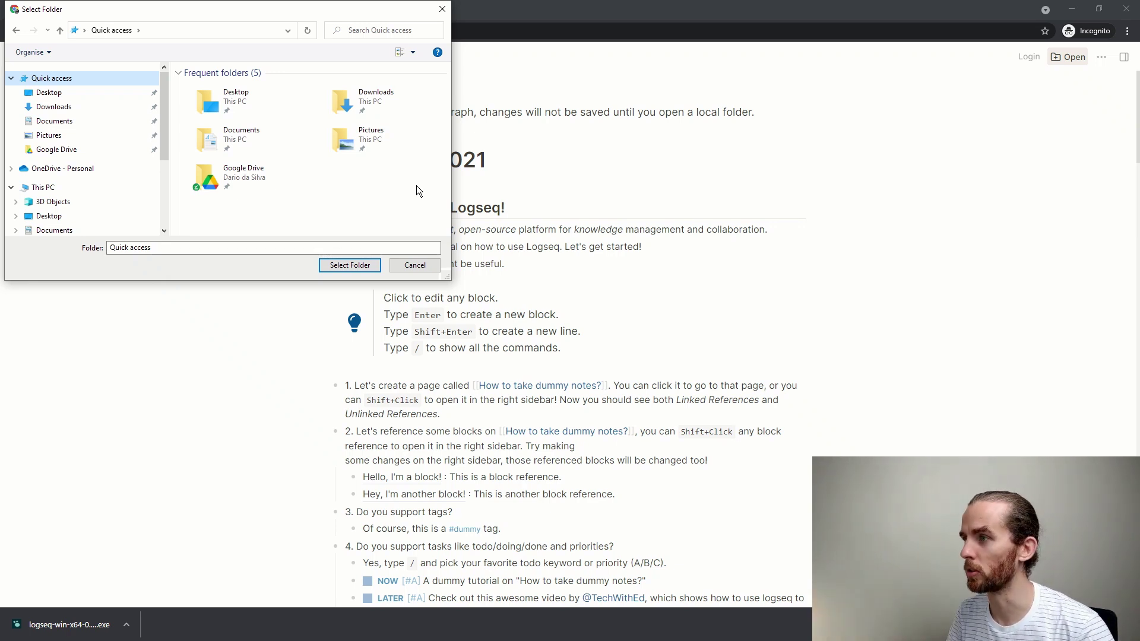
- Create a 'My first database' folder in Google Drive and select it as the graph folder
double_click(247, 177)
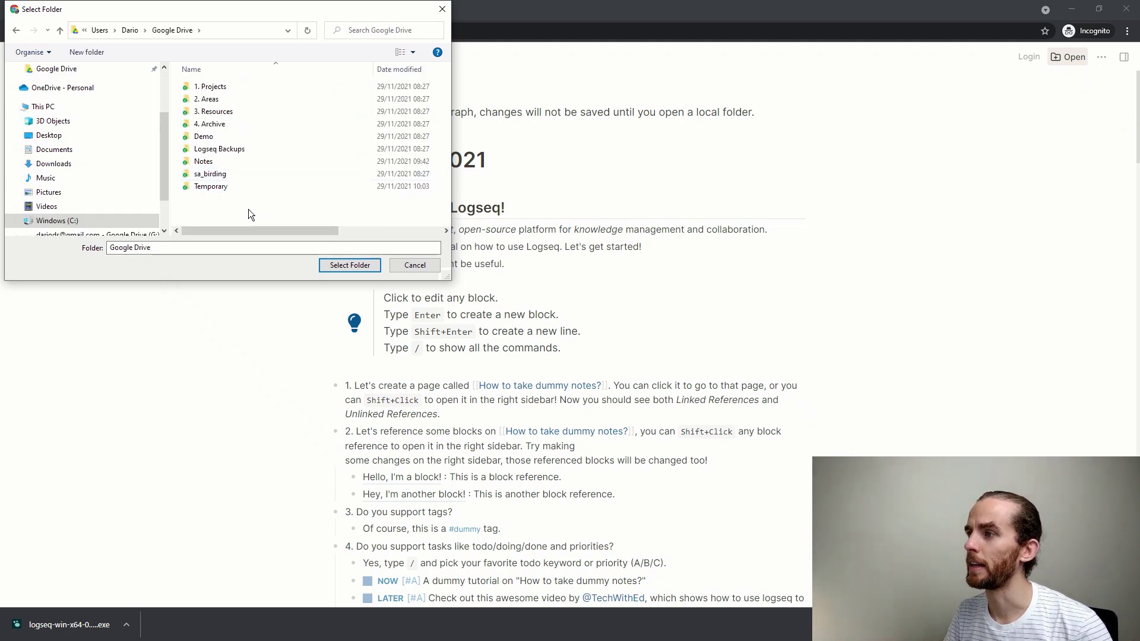
right_click(246, 209)
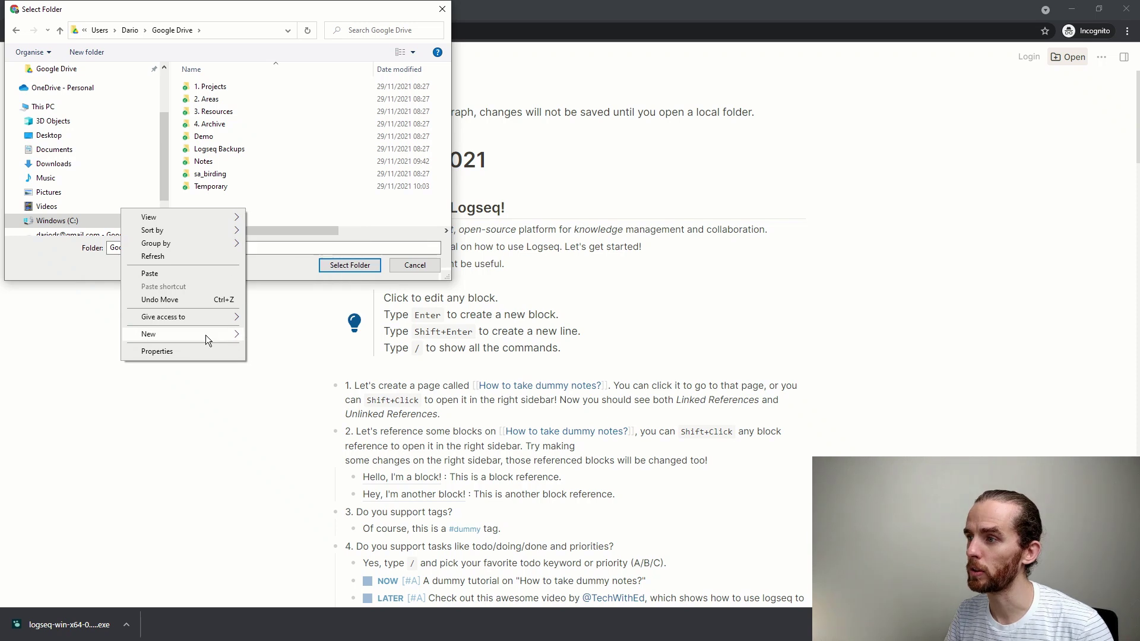
mouse_move(213, 340)
left_click(258, 336)
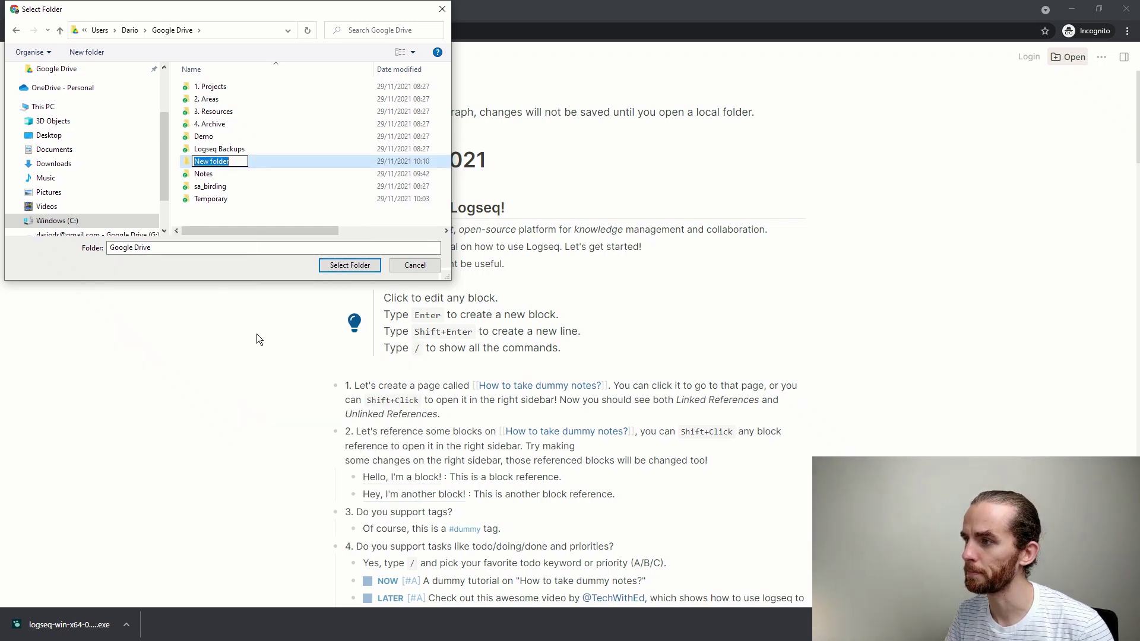
type("My first d")
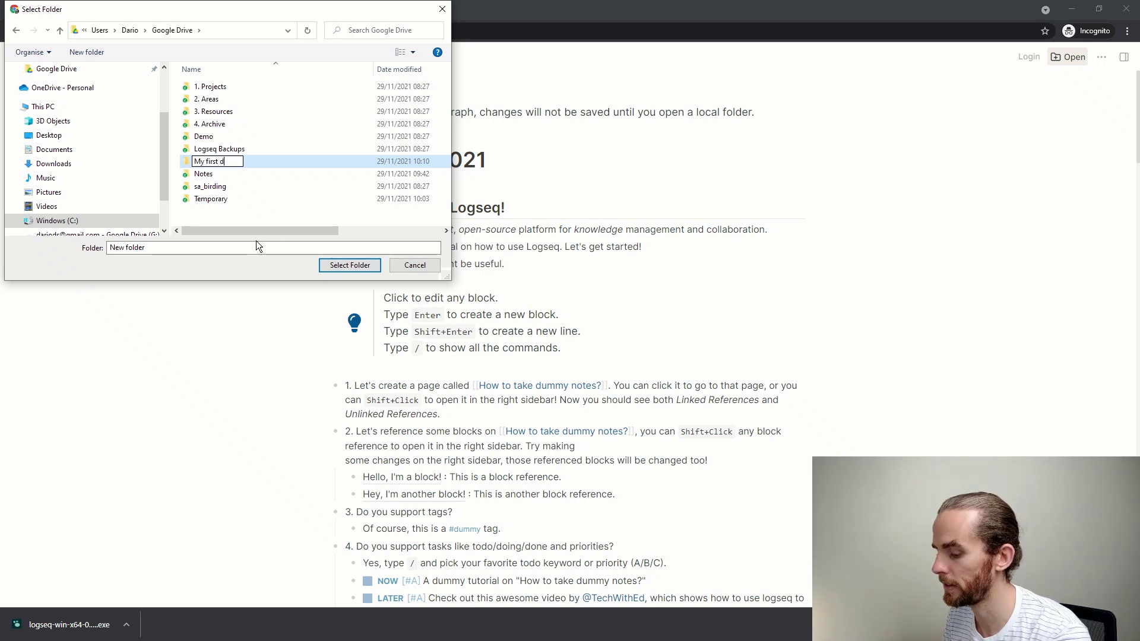
type("atabase")
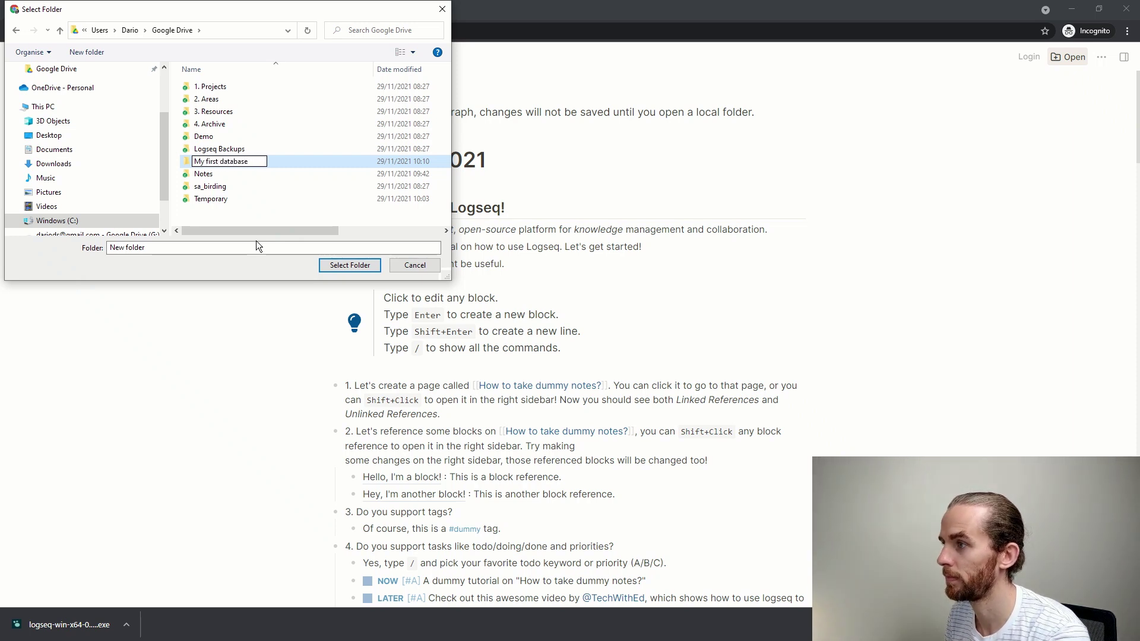
key("Return")
left_click(368, 269)
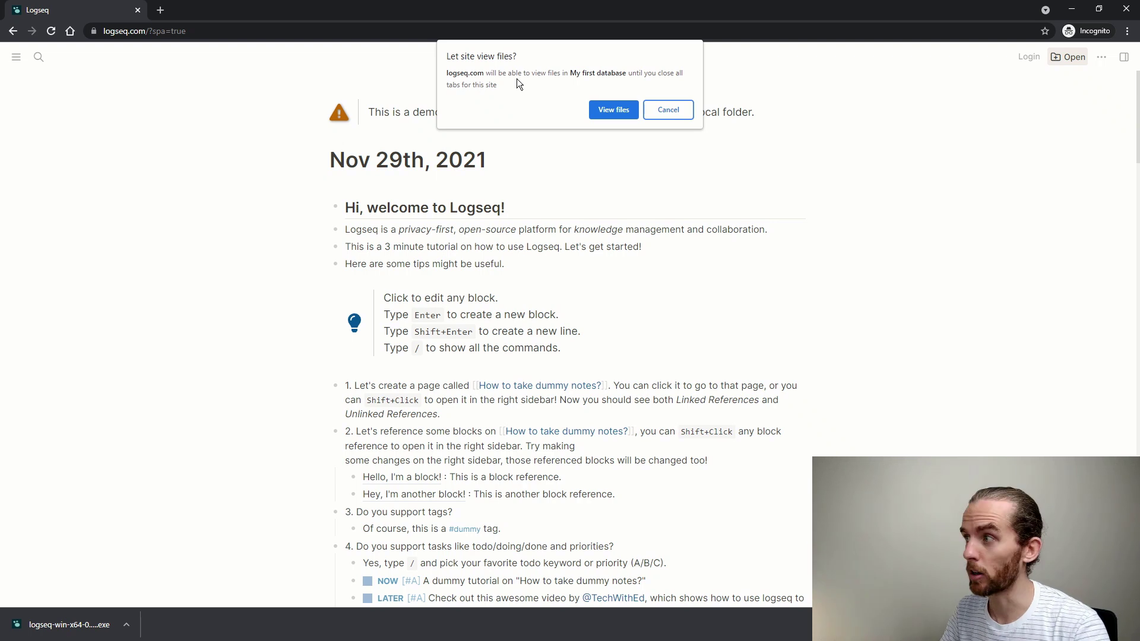
- Allow logseq.com to view files in and save changes to My first database
left_click(618, 110)
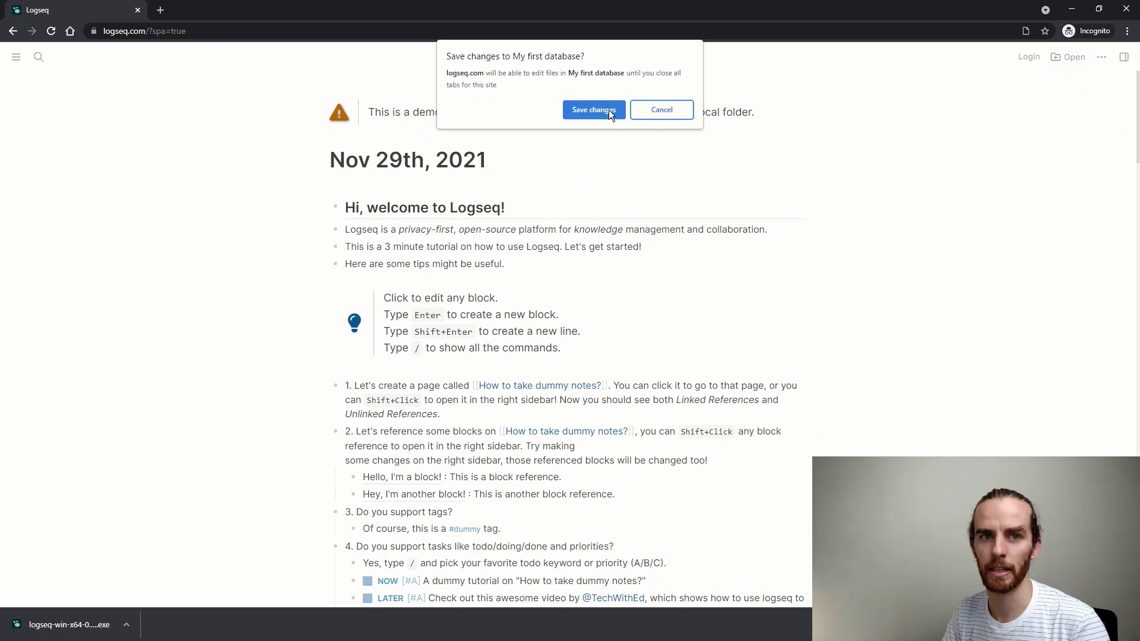
left_click(610, 111)
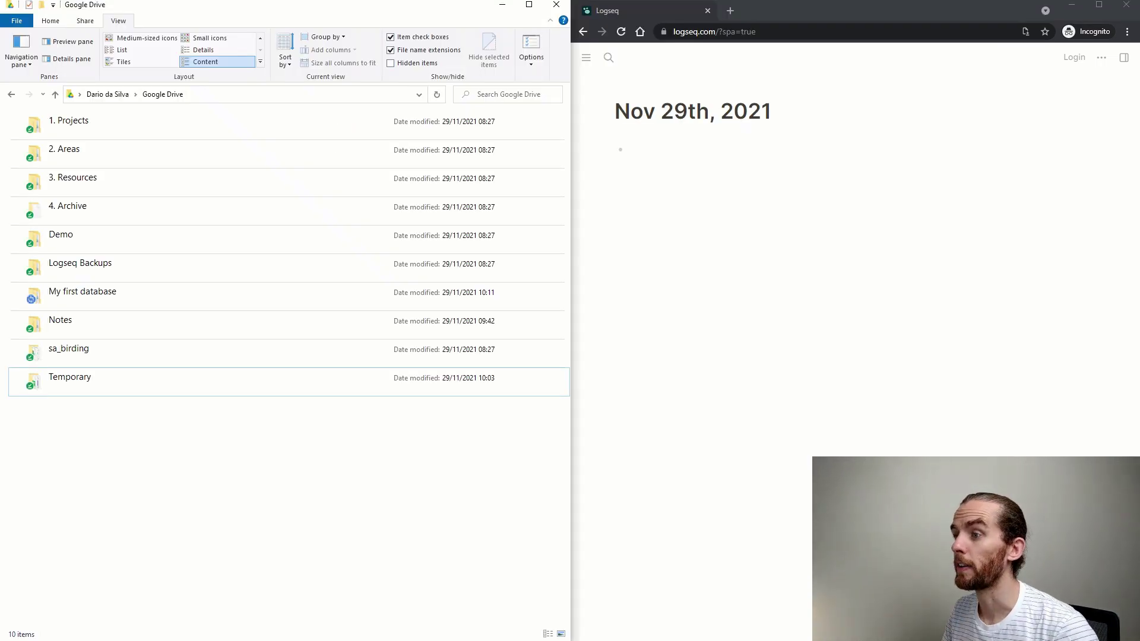
- Browse File Explorer into My first database > journals, then click into Logseq's empty journal block
double_click(170, 297)
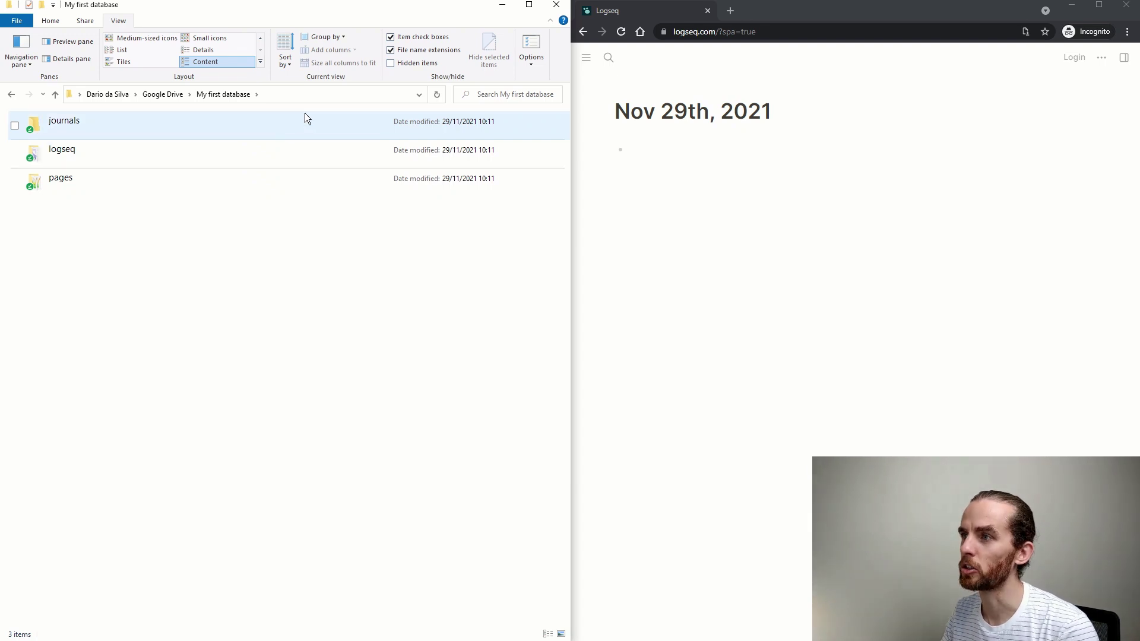
double_click(238, 125)
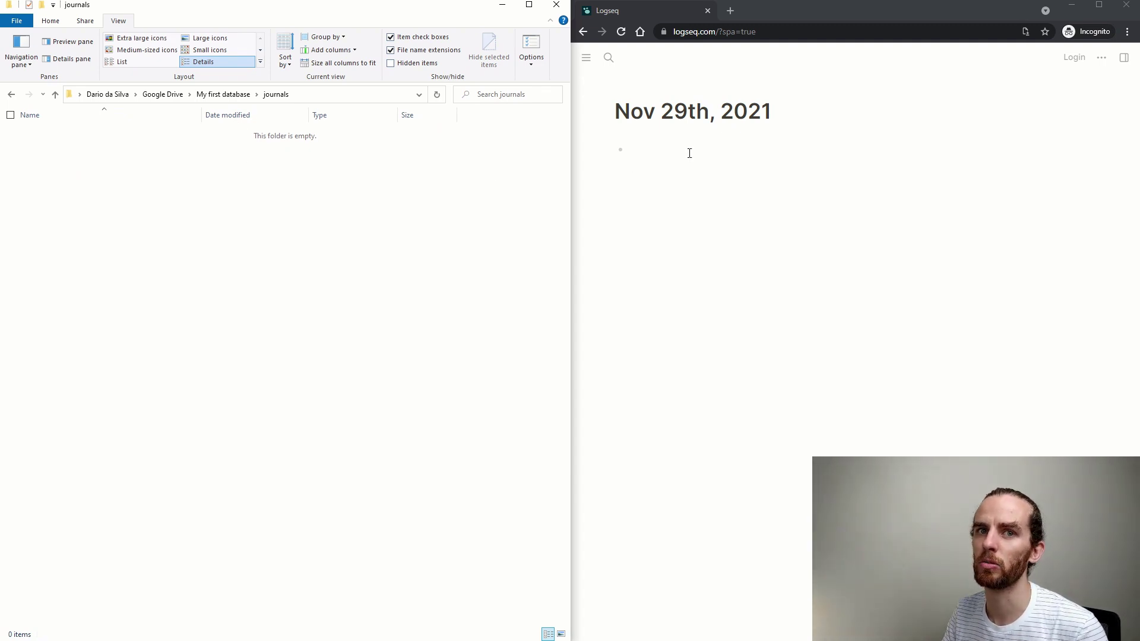
left_click(730, 149)
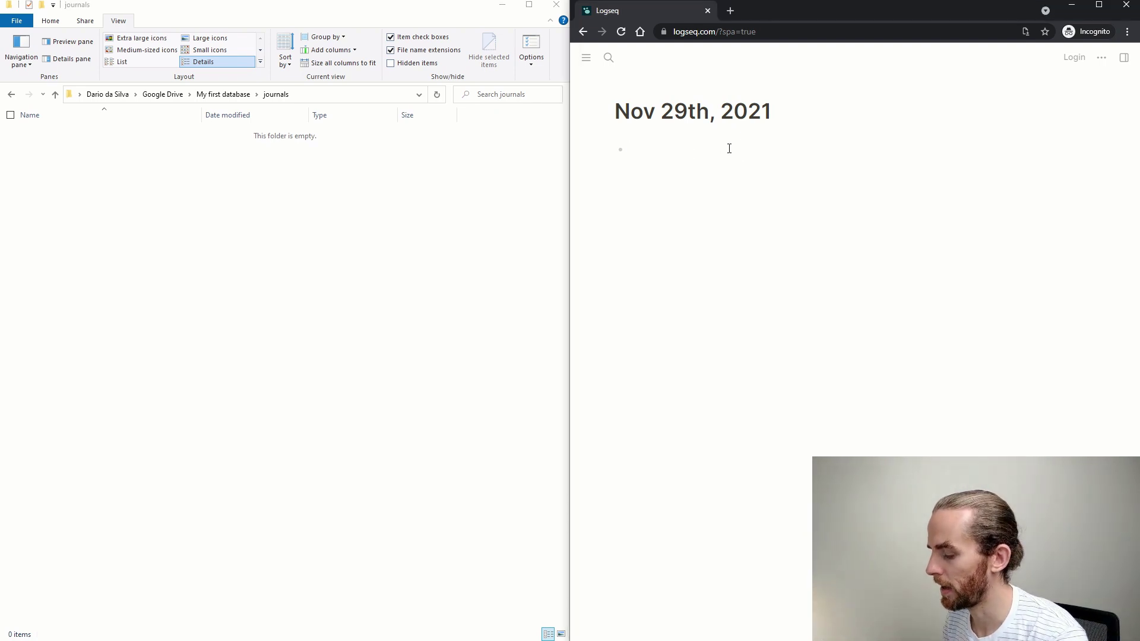
- Write the bullets 'Hello world!' and 'What is happening?' on the Nov 29th, 2021 journal
type("Hello word")
key("BackSpace")
type("ld!")
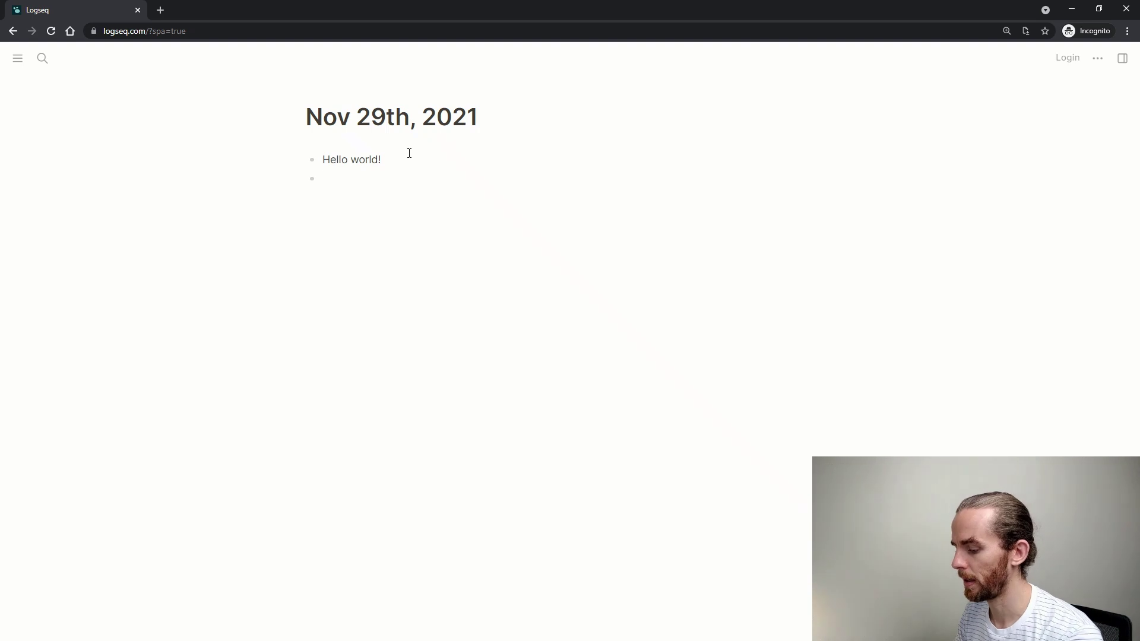
type("What is happening")
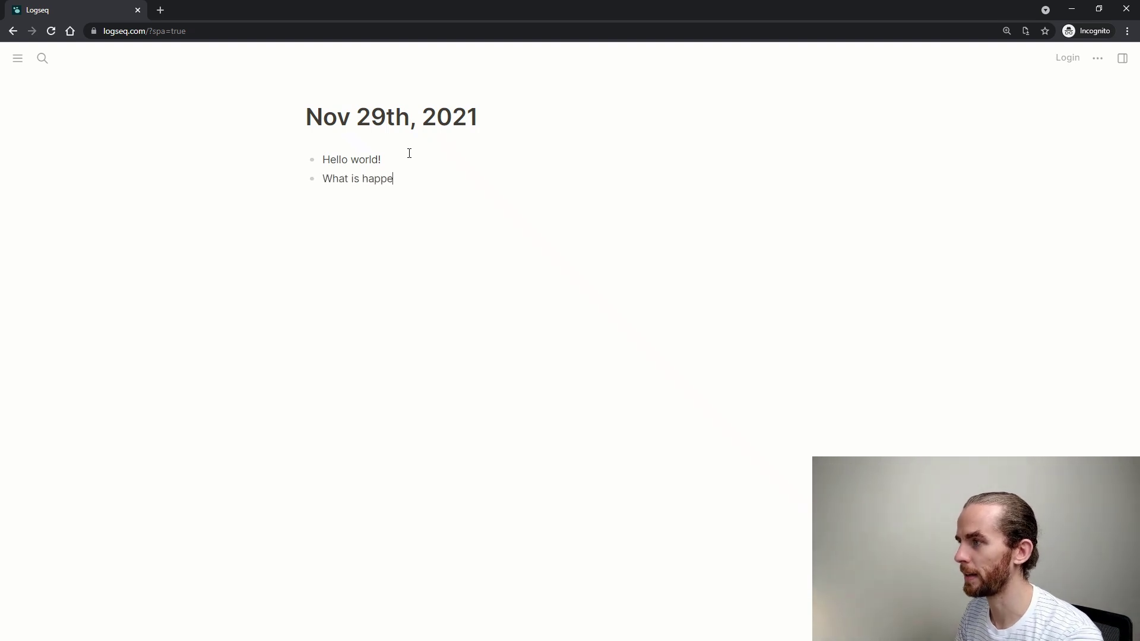
type("?")
key("Return")
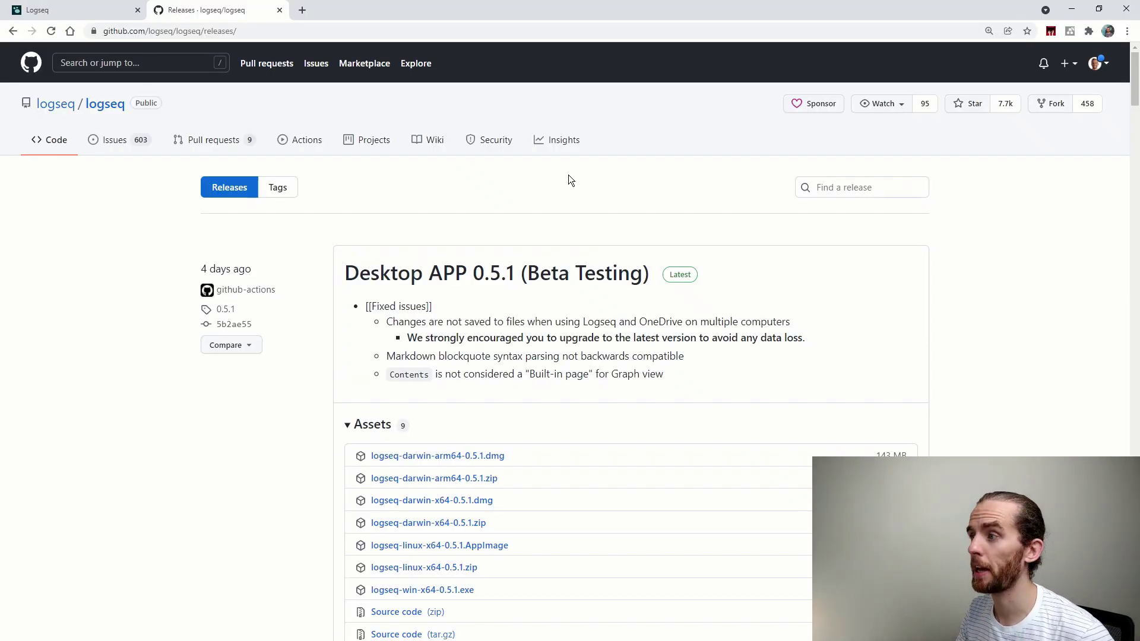
- Look over the 0.5.1 release's Assets list, then switch to the Logseq desktop app
scroll(562, 194, "down", 6)
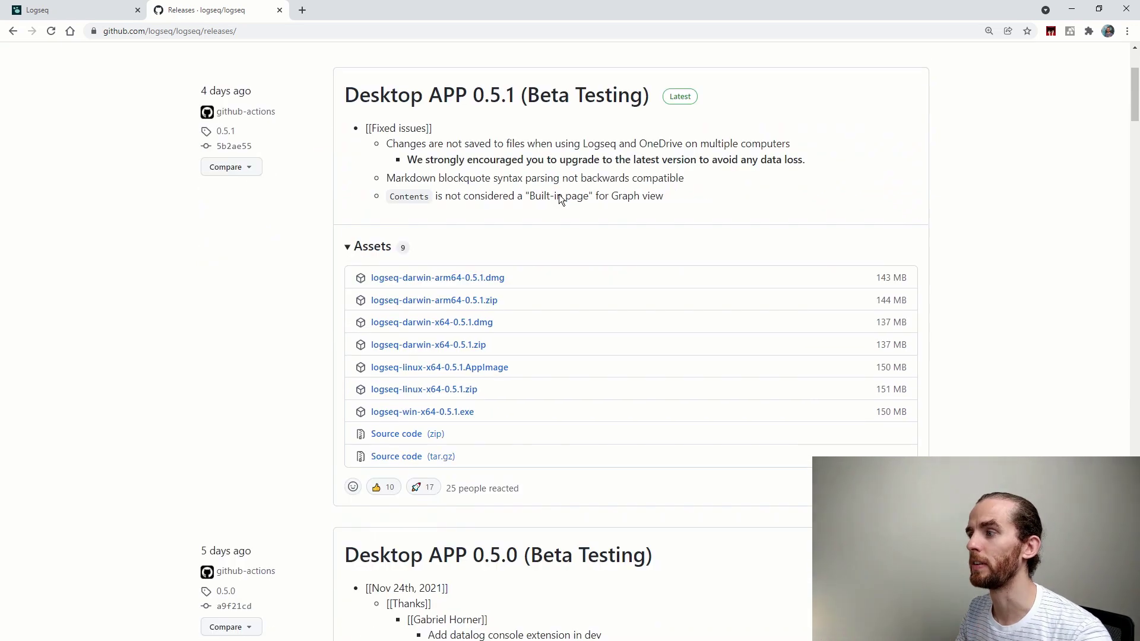
scroll(559, 195, "down", 7)
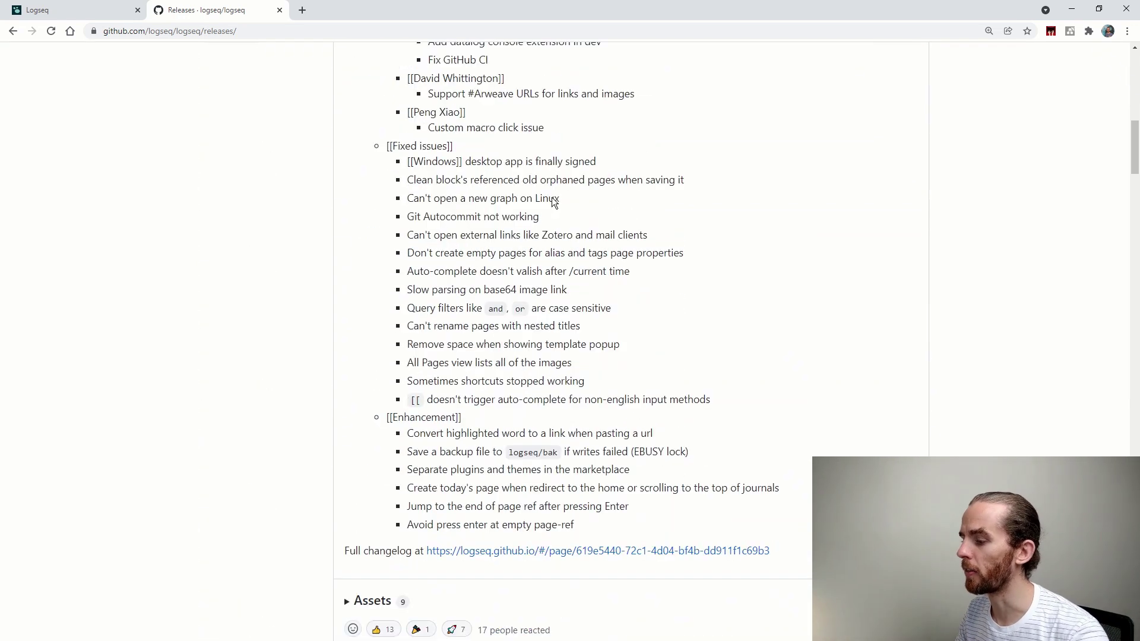
scroll(556, 235, "up", 10)
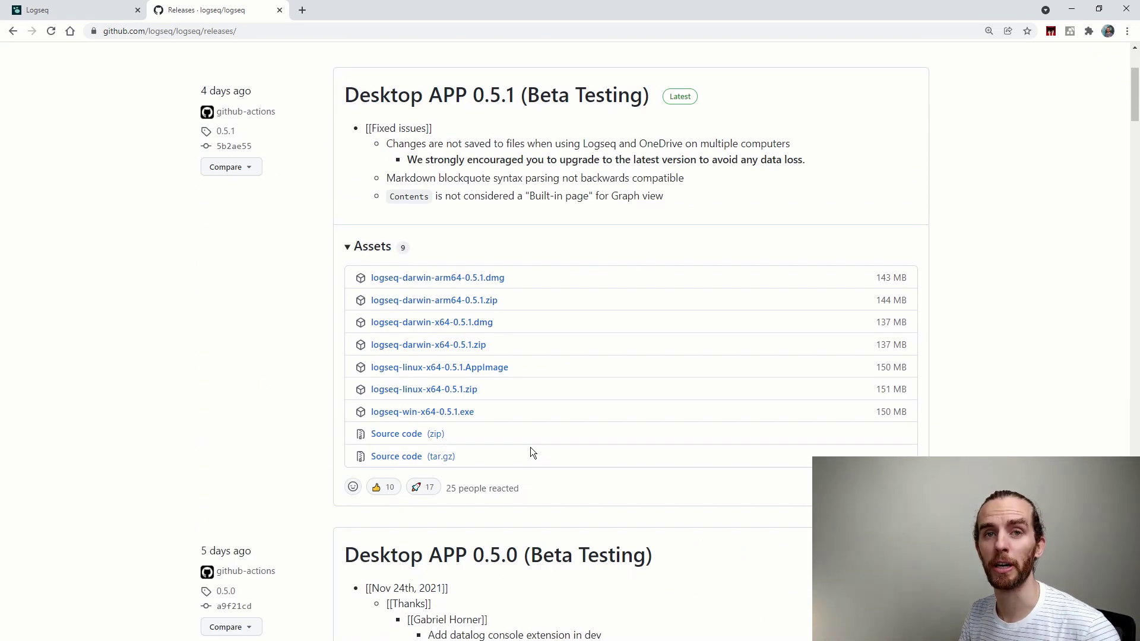
key("alt+Tab")
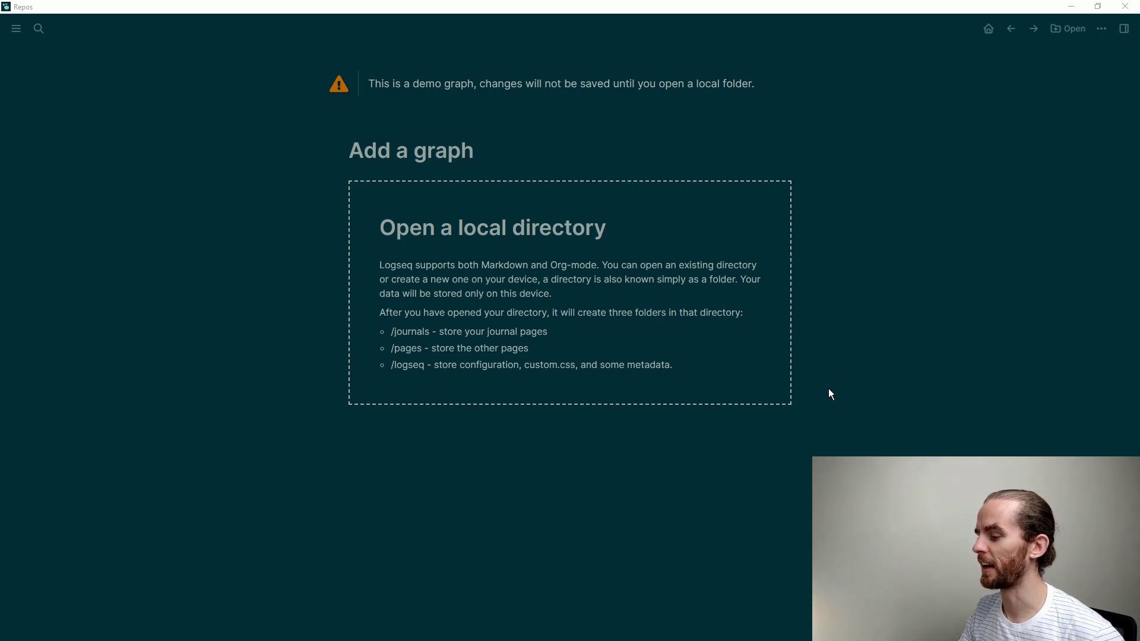
- Open Google Drive > My first database as the desktop app's graph
left_click(1072, 36)
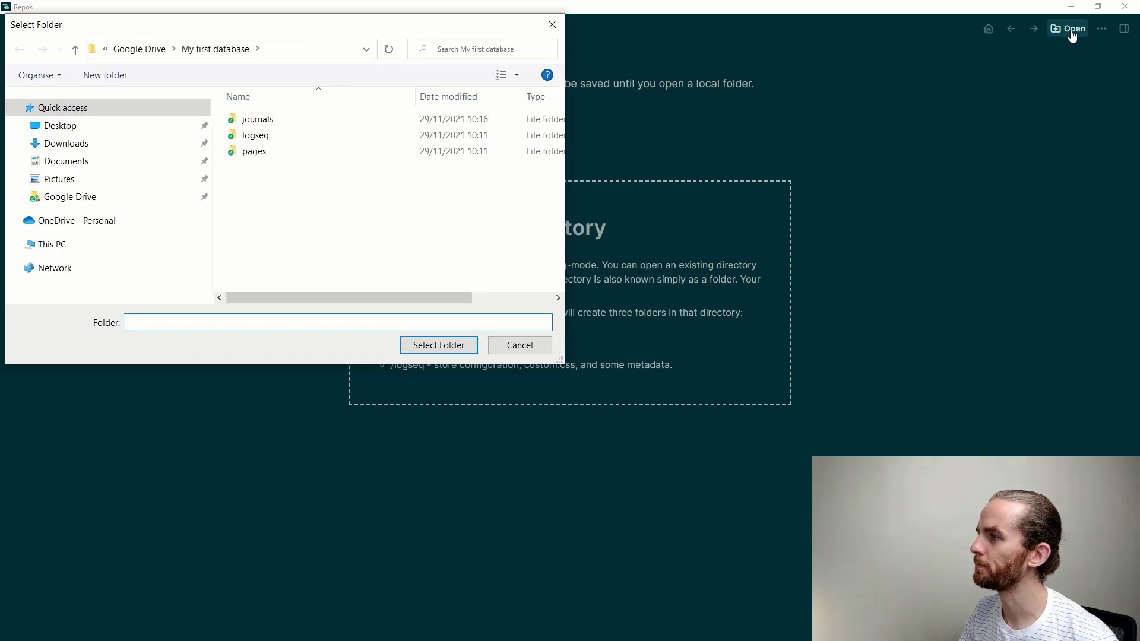
left_click(93, 202)
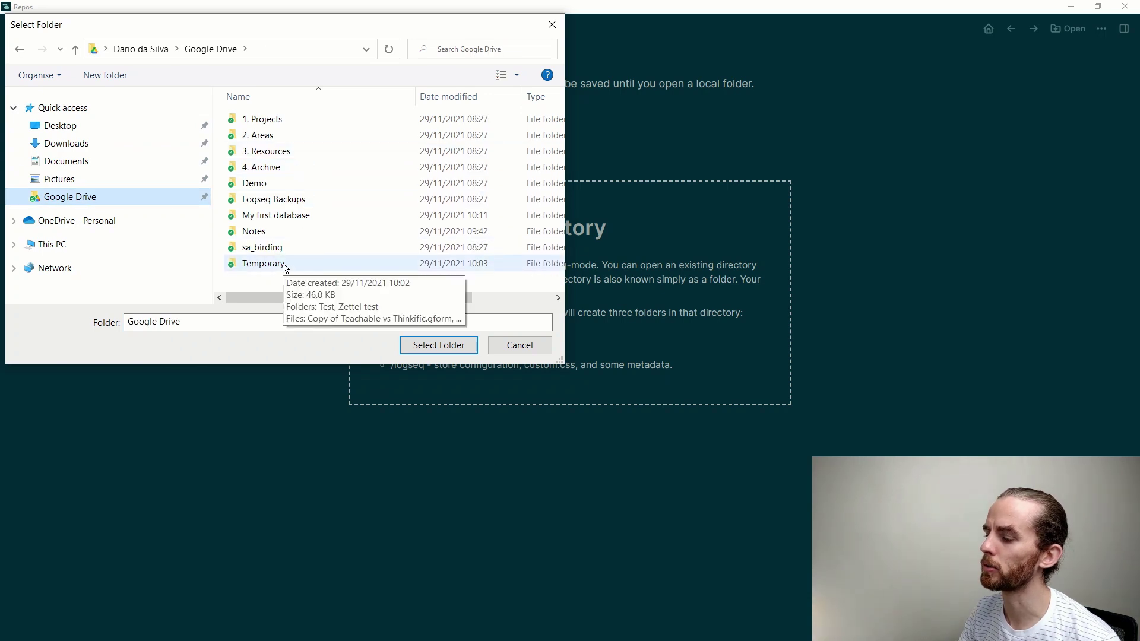
left_click(297, 218)
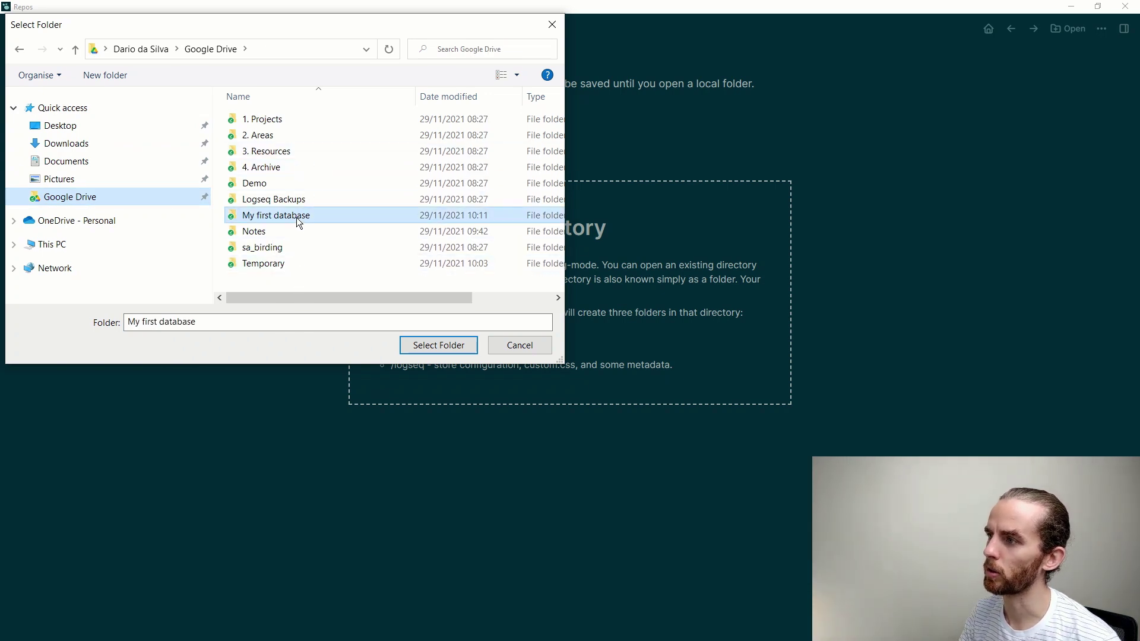
left_click(434, 346)
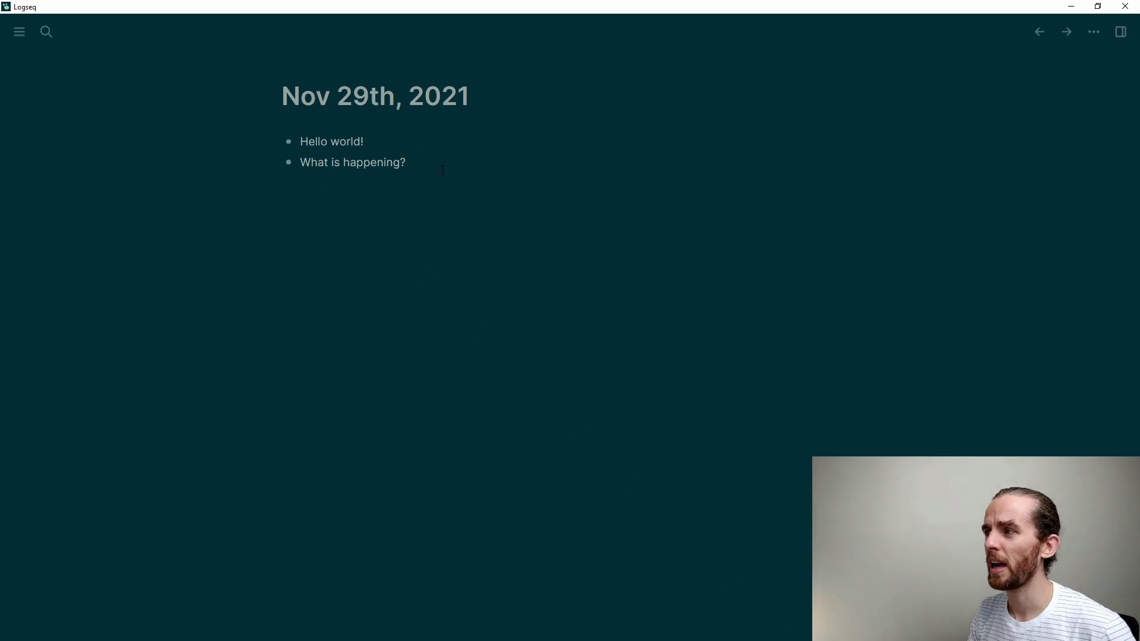
- Leave the What is happening? block and switch Logseq to the light theme
key("Up")
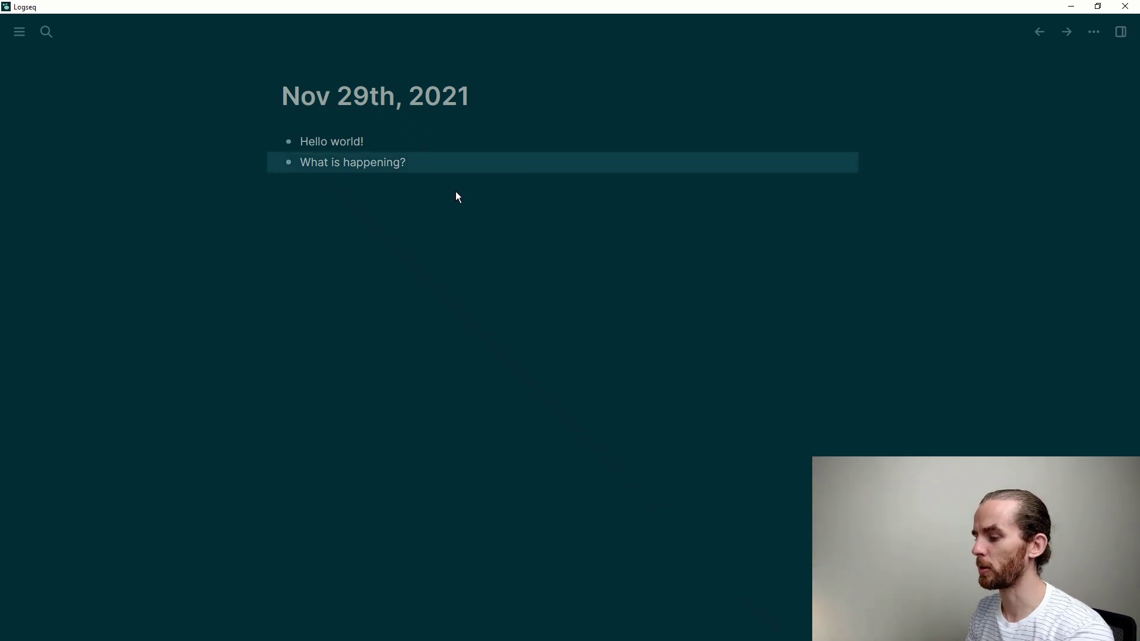
key("t")
key("t")
key("Escape")
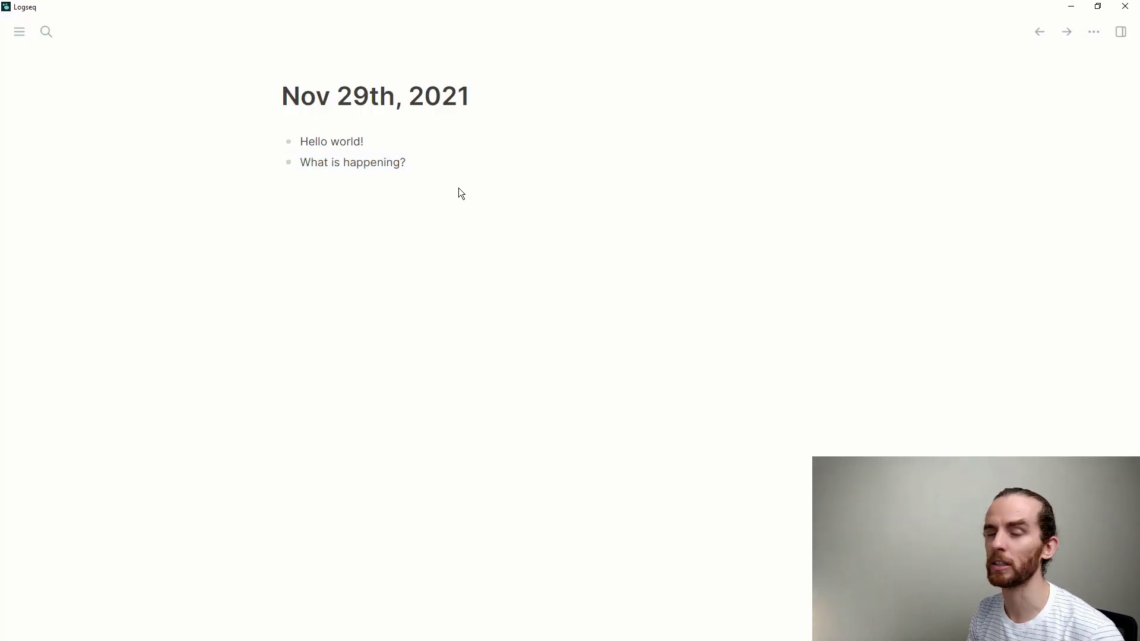